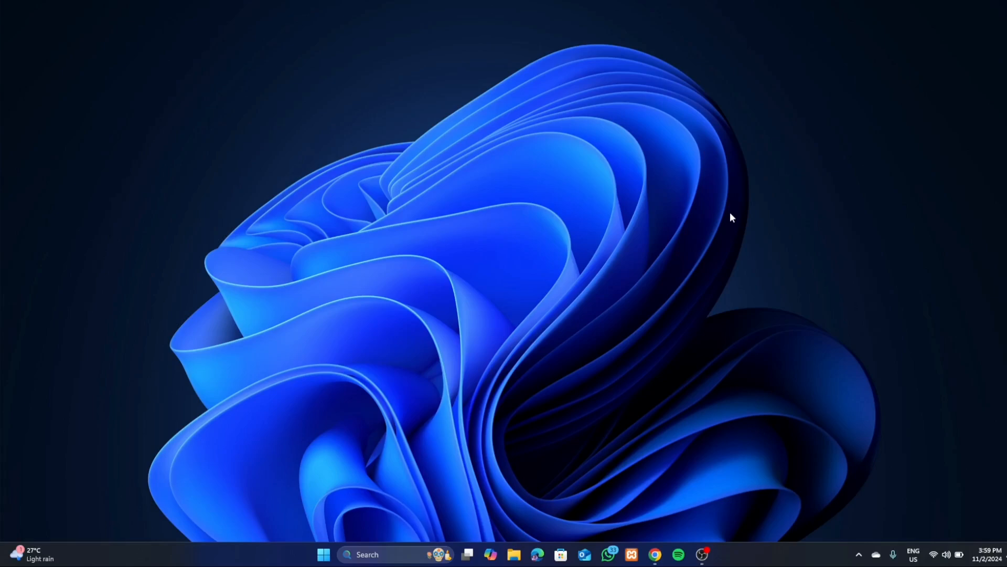
Step: Launch the MySQL 9.1 Command Line Client and log in by entering the MySQL server password
left_click(655, 555)
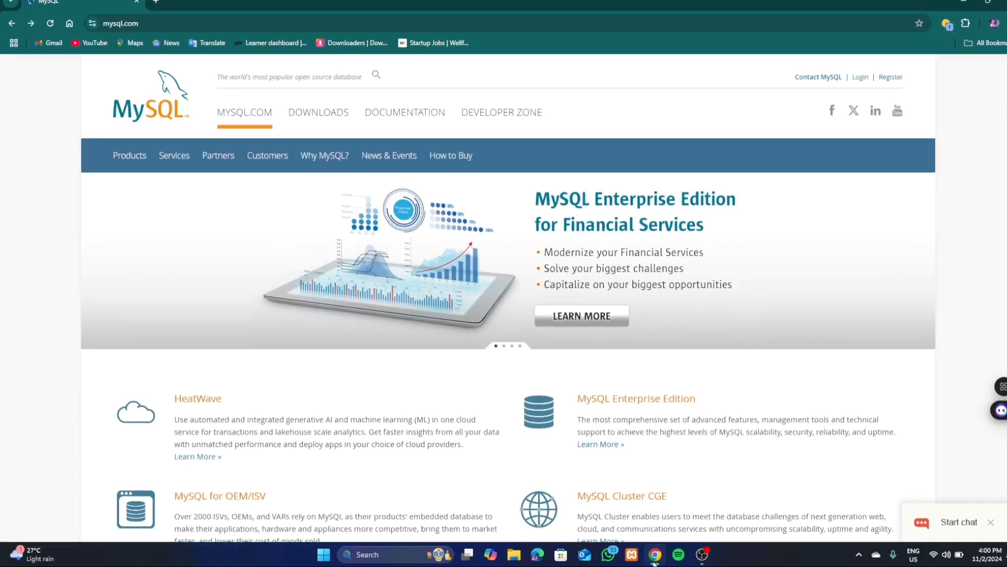
key("super")
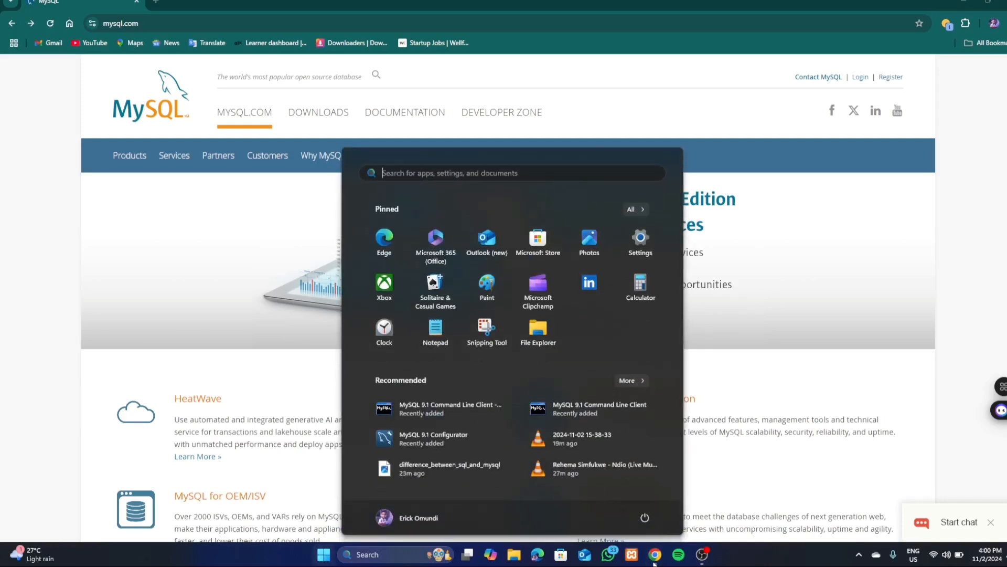
type("mysql")
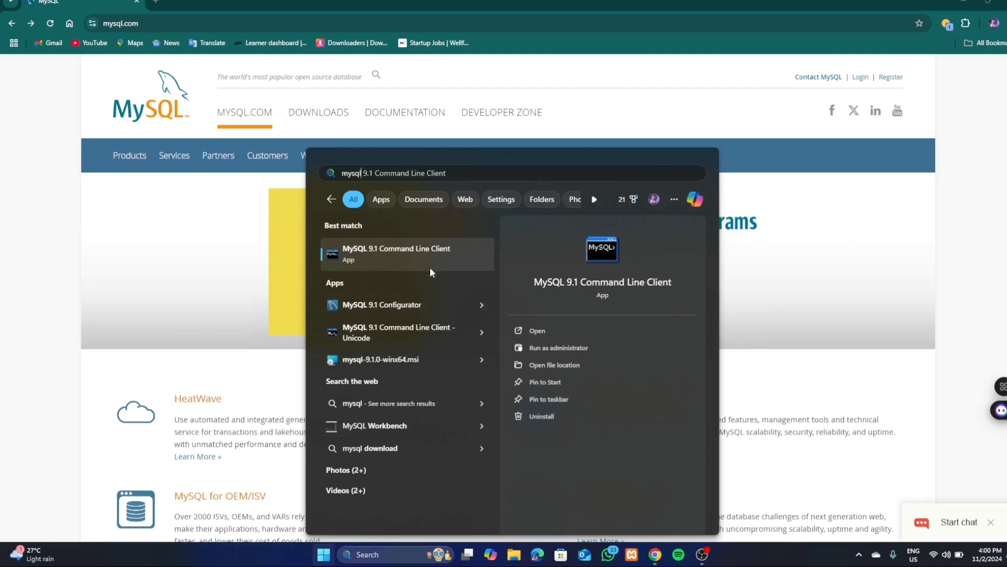
left_click(407, 251)
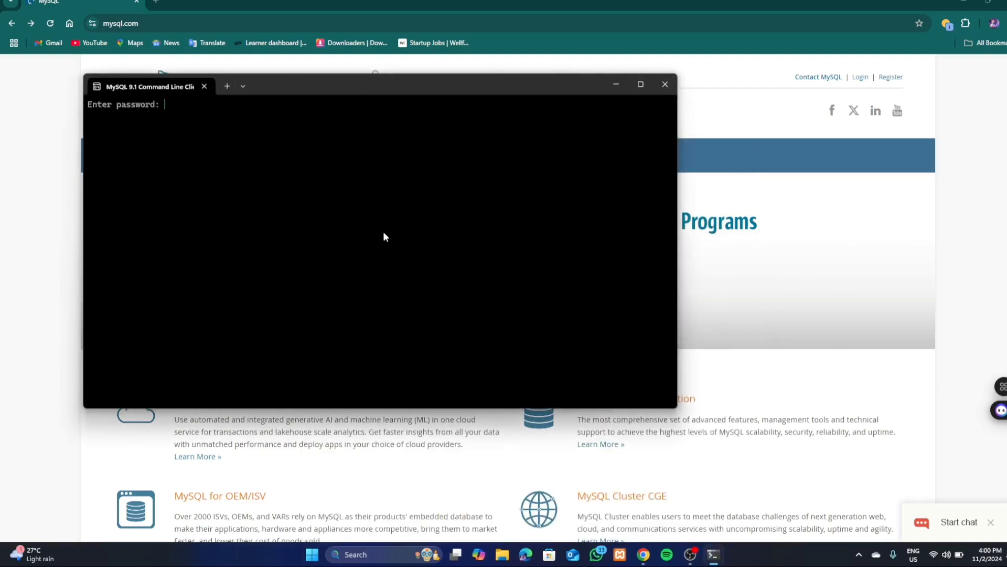
type("************")
key("Return")
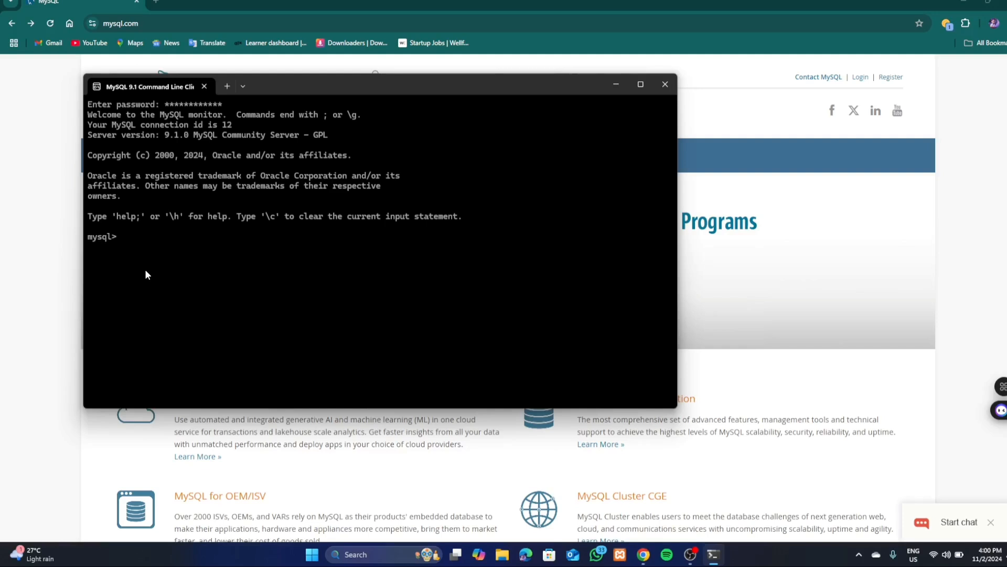
Step: List the databases on the MySQL server with the "show databases;" command
type("show")
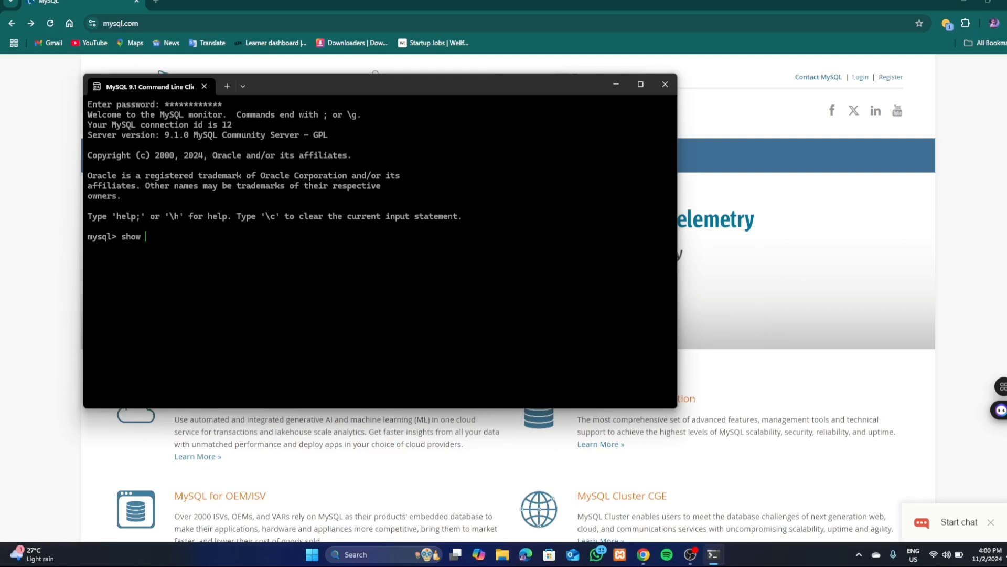
type(" database;")
key("Return")
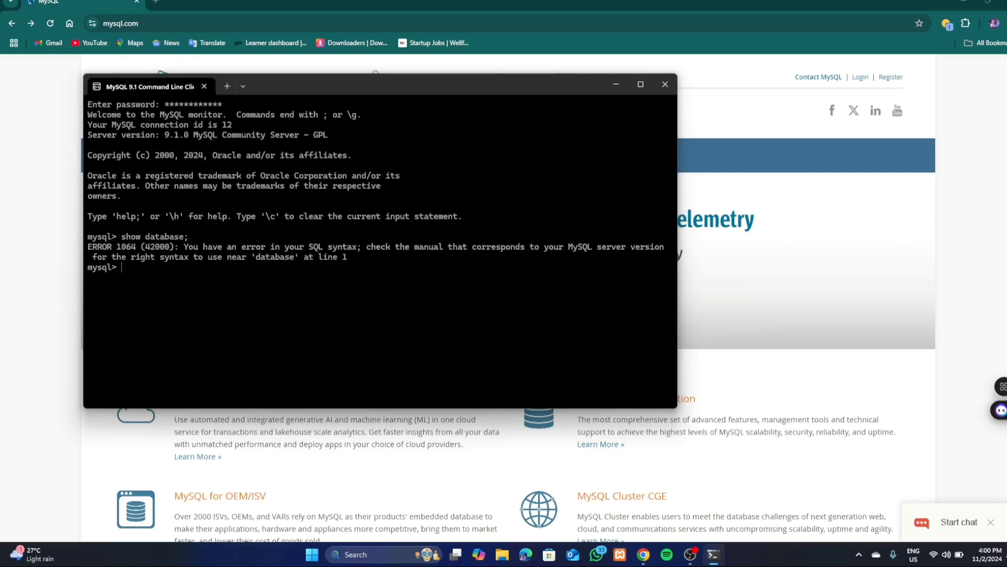
key("Up")
key("Left")
type("s")
key("Return")
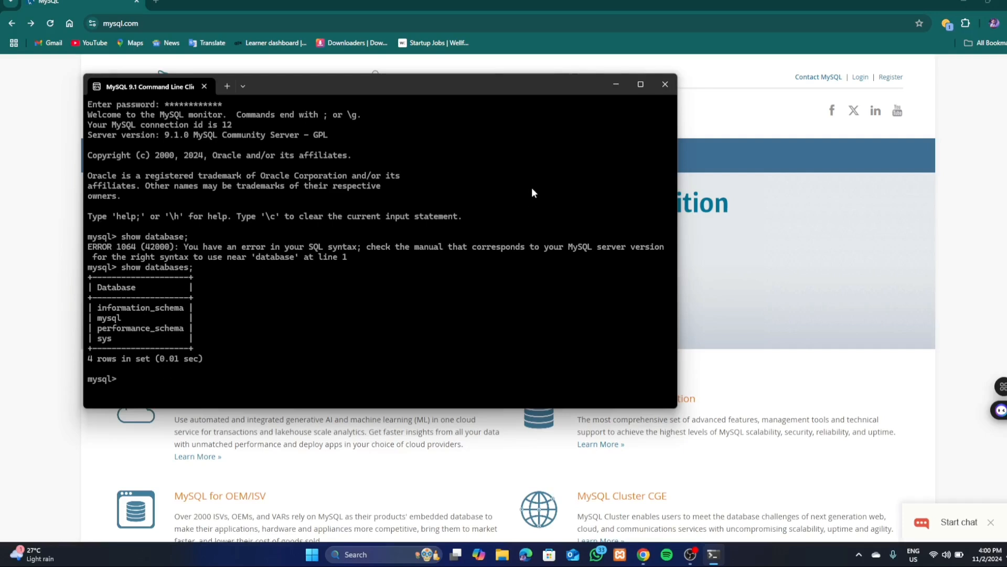
Step: Switch to mysql.com in Chrome and open the MySQL Community (GPL) Downloads page from the site's downloads section
left_click(613, 79)
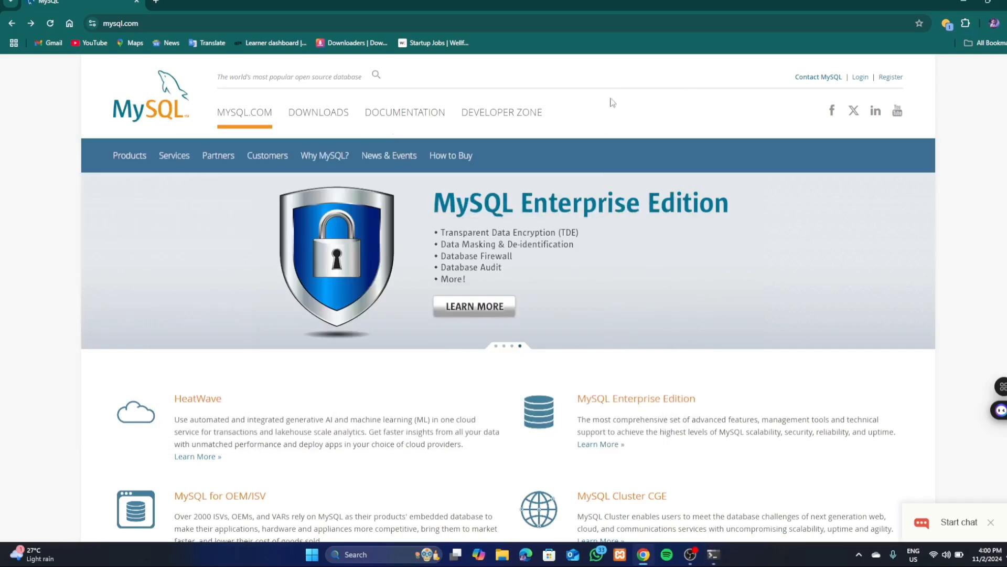
left_click(166, 23)
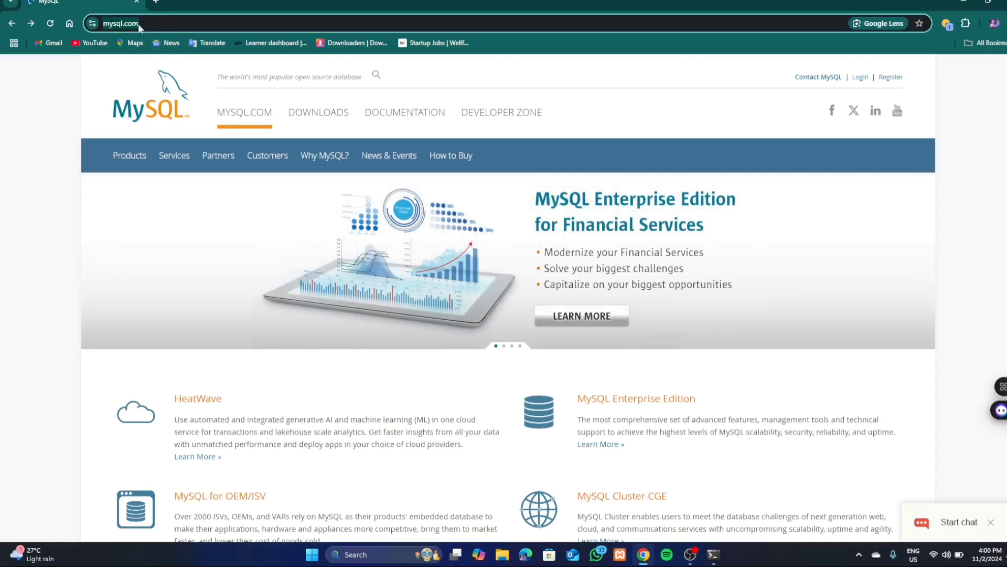
left_click(154, 103)
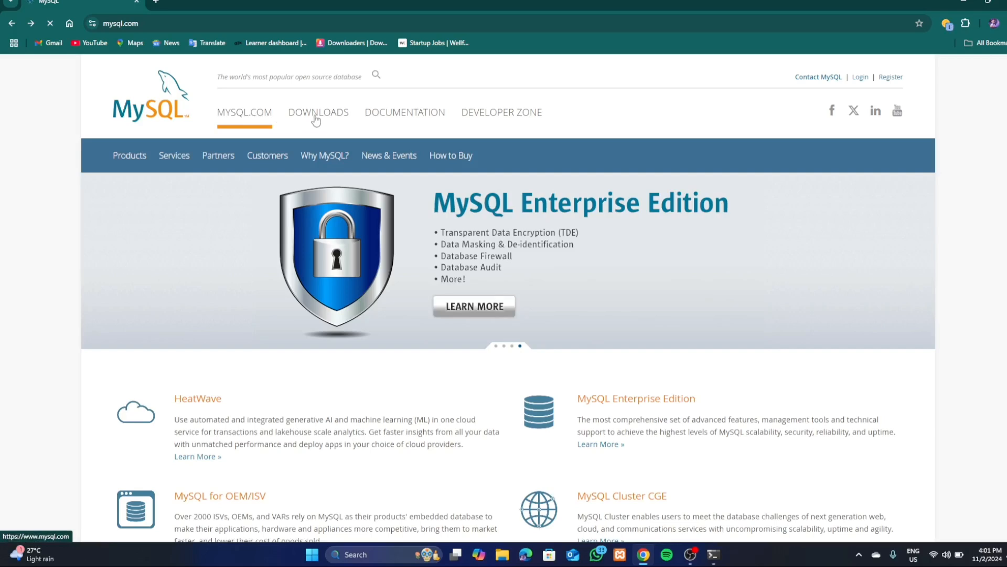
left_click(316, 116)
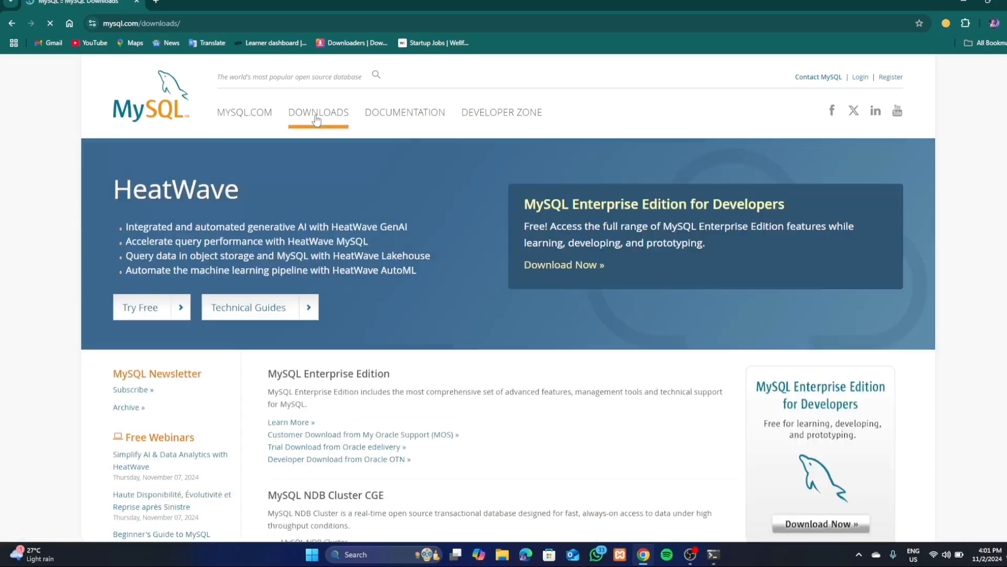
scroll(525, 440, "down", 6)
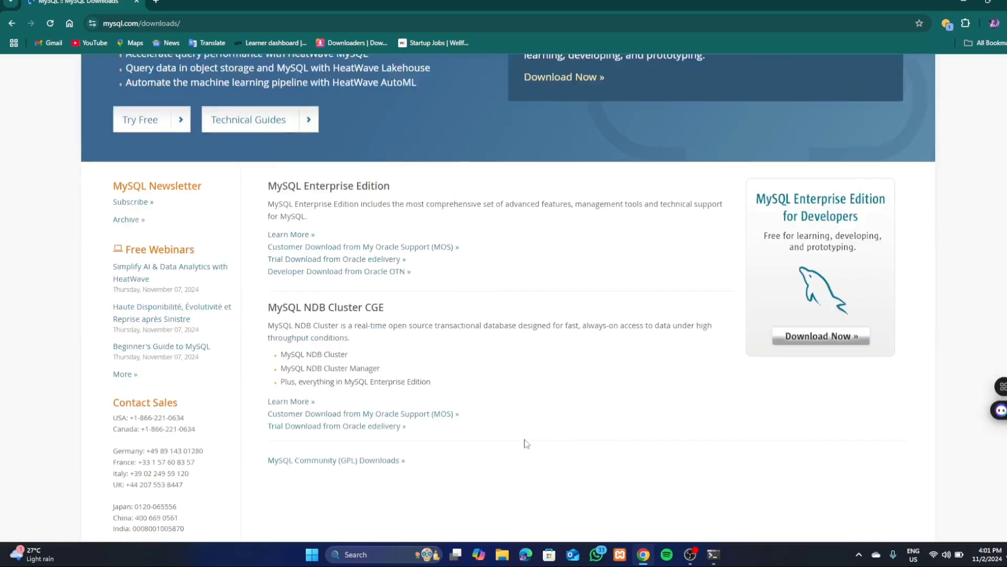
scroll(527, 443, "up", 3)
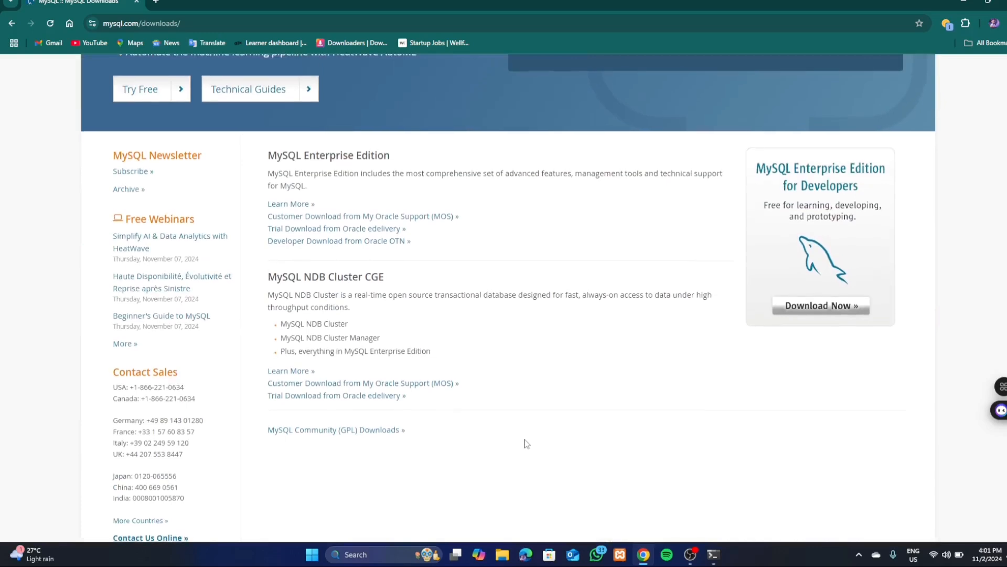
scroll(526, 443, "down", 2)
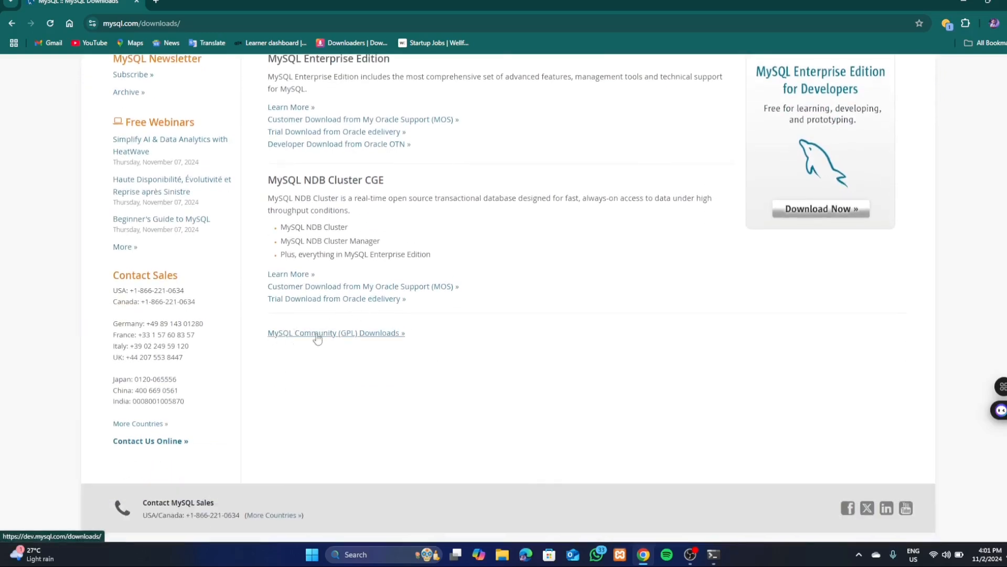
left_click(362, 339)
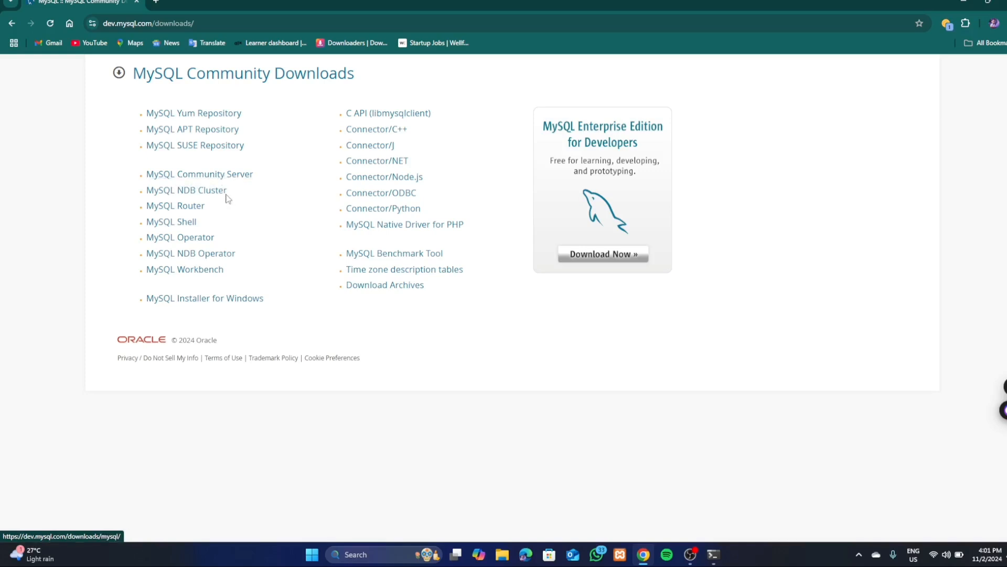
Step: Open the MySQL Workbench download page and choose Microsoft Windows as the operating system
left_click(198, 270)
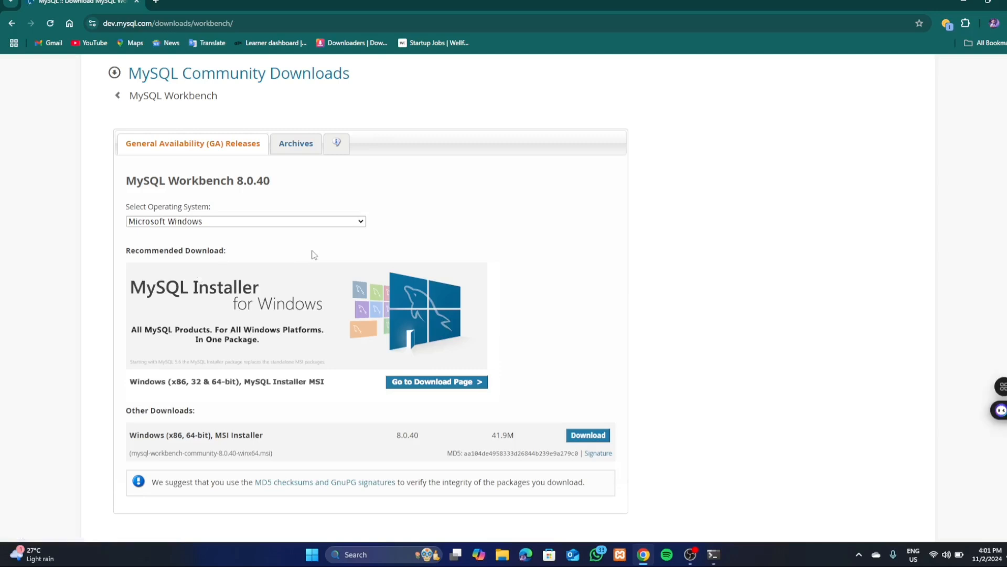
scroll(310, 254, "down", 1)
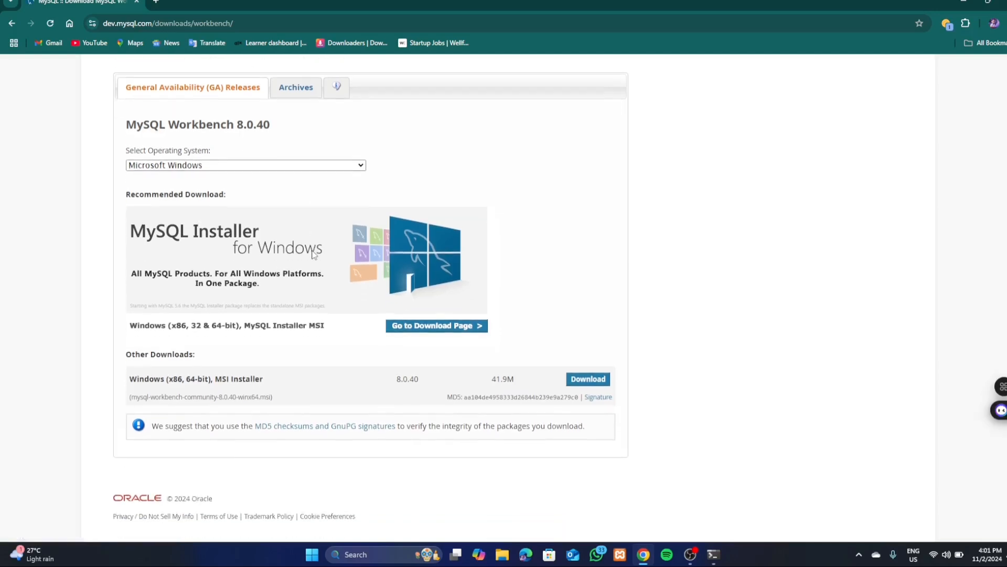
left_click(260, 168)
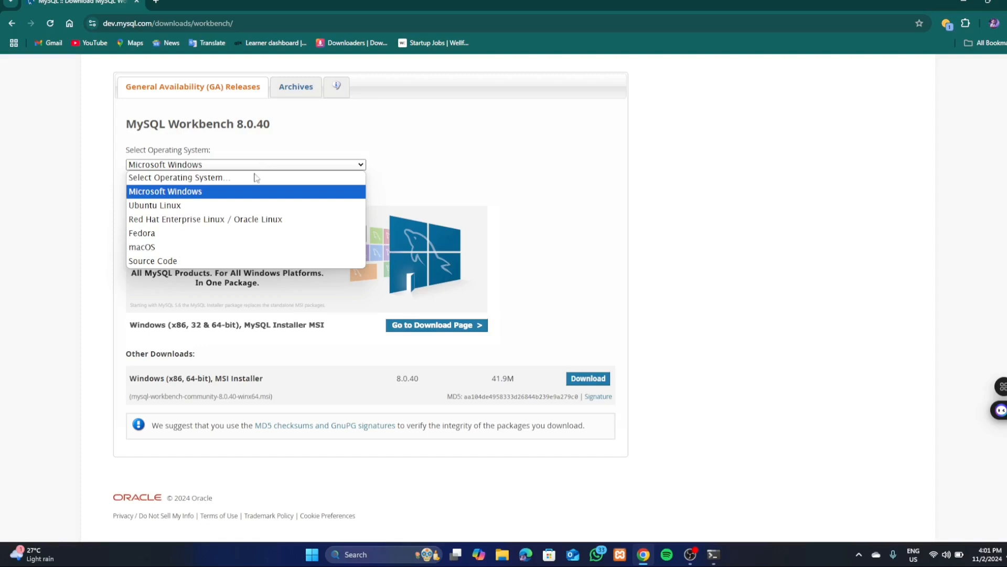
left_click(251, 198)
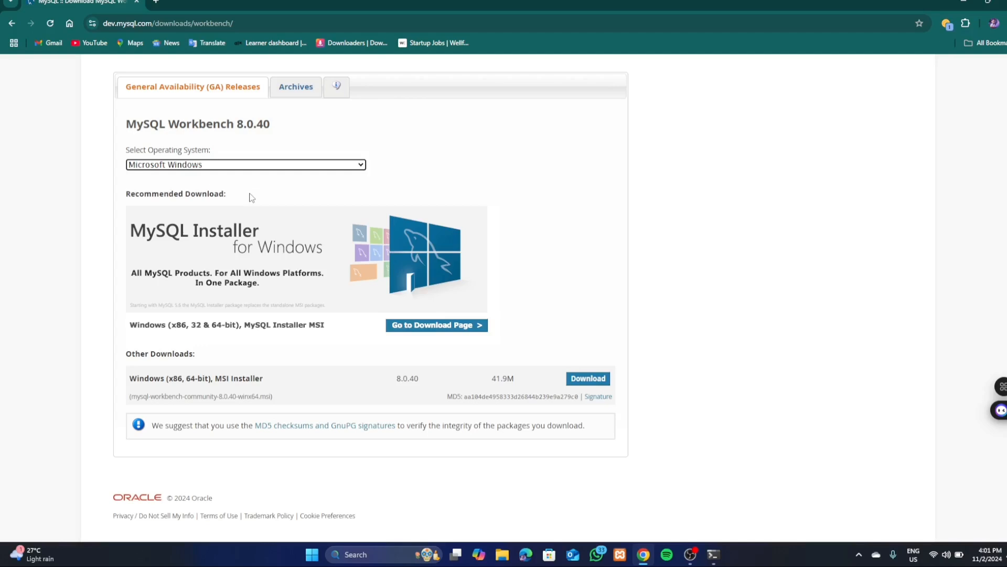
left_click(296, 168)
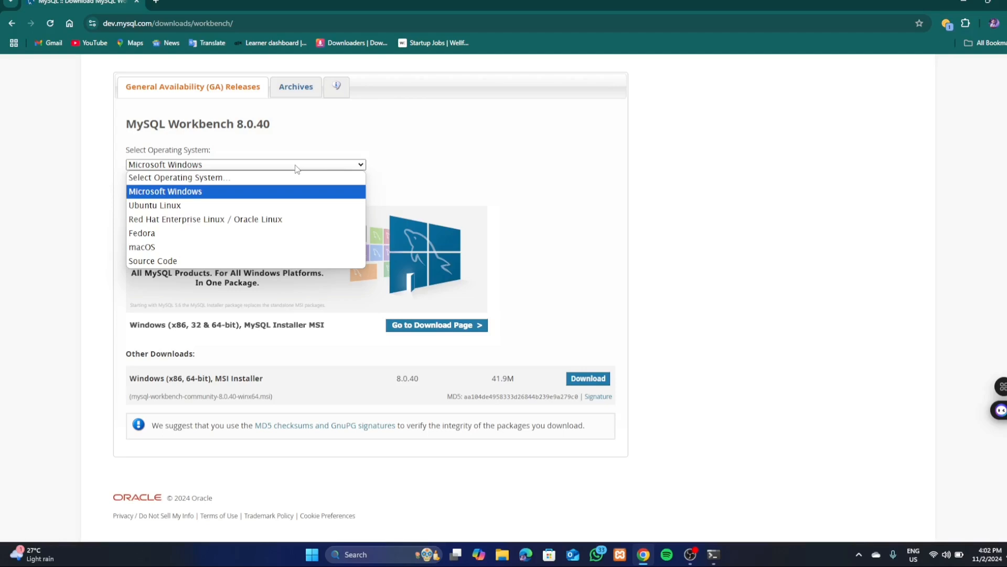
left_click(504, 156)
Step: Download the Windows (x86, 64-bit) MSI Installer for MySQL Workbench 8.0.40 without logging in or signing up
scroll(507, 257, "down", 1)
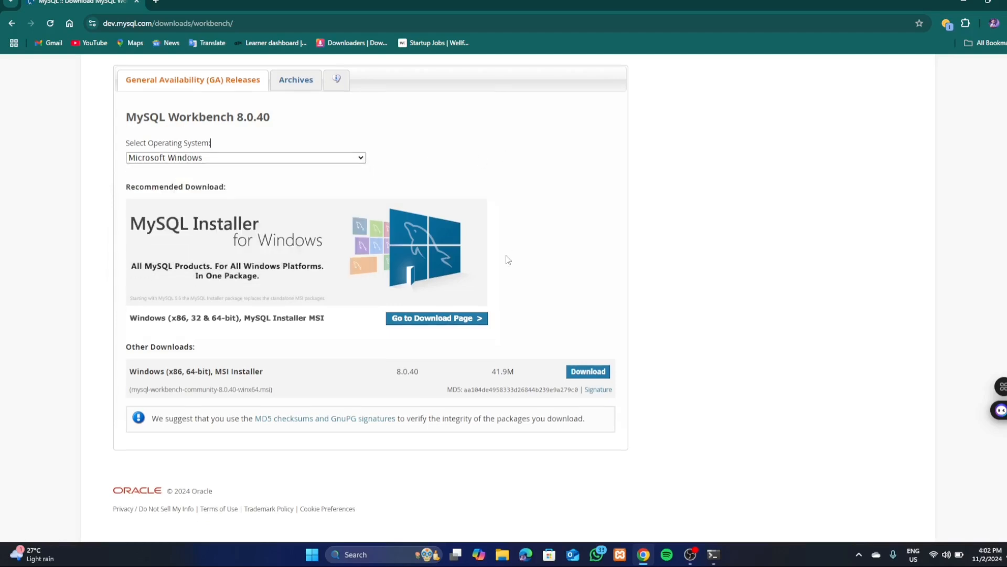
left_click(579, 376)
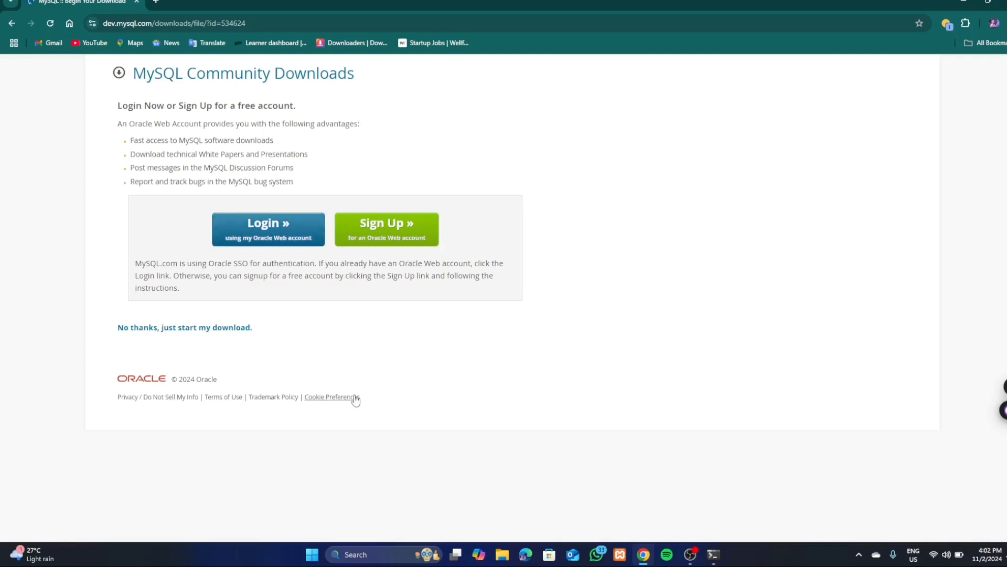
left_click(178, 330)
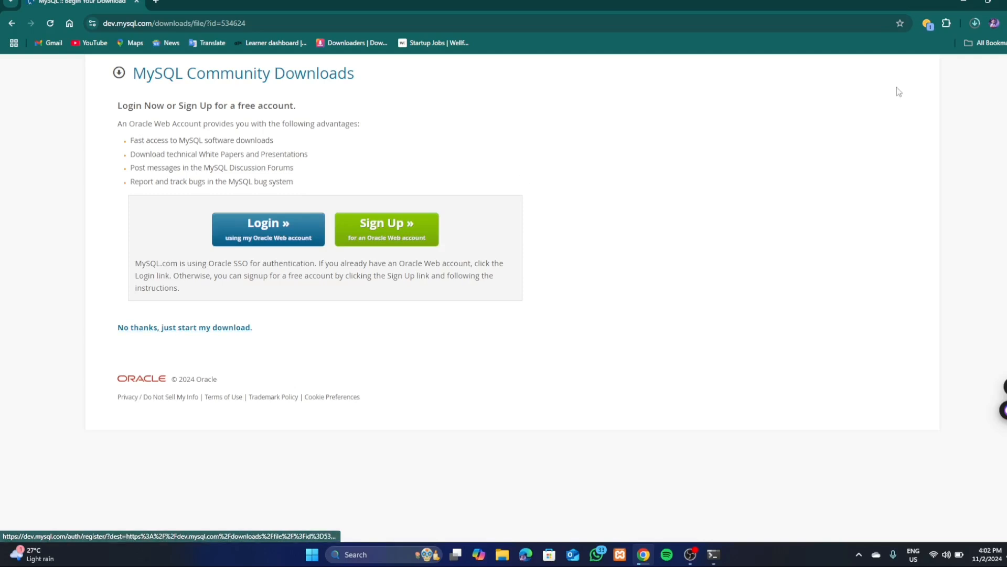
Step: Show the downloaded MySQL Workbench installer in its folder and run it
left_click(976, 24)
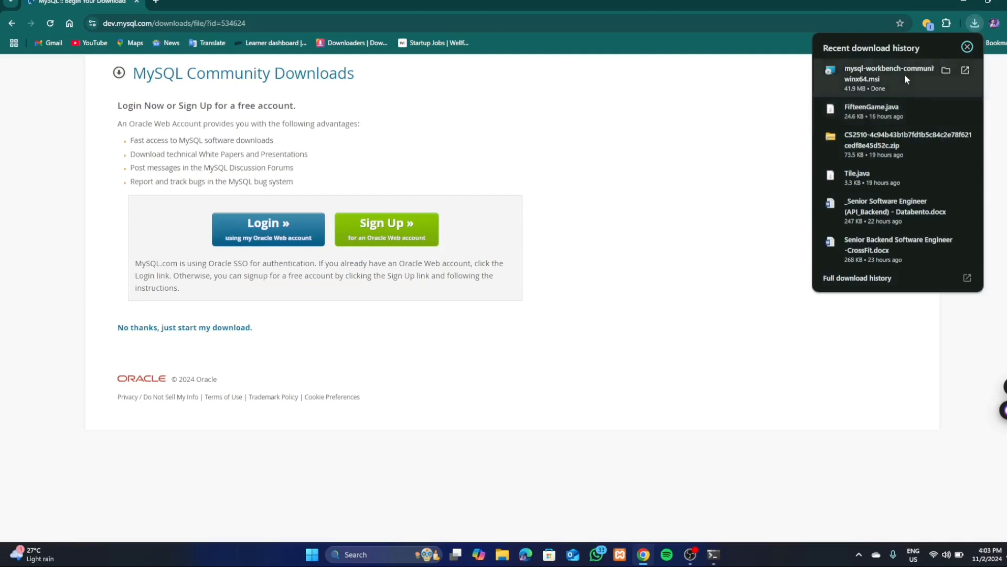
left_click(946, 71)
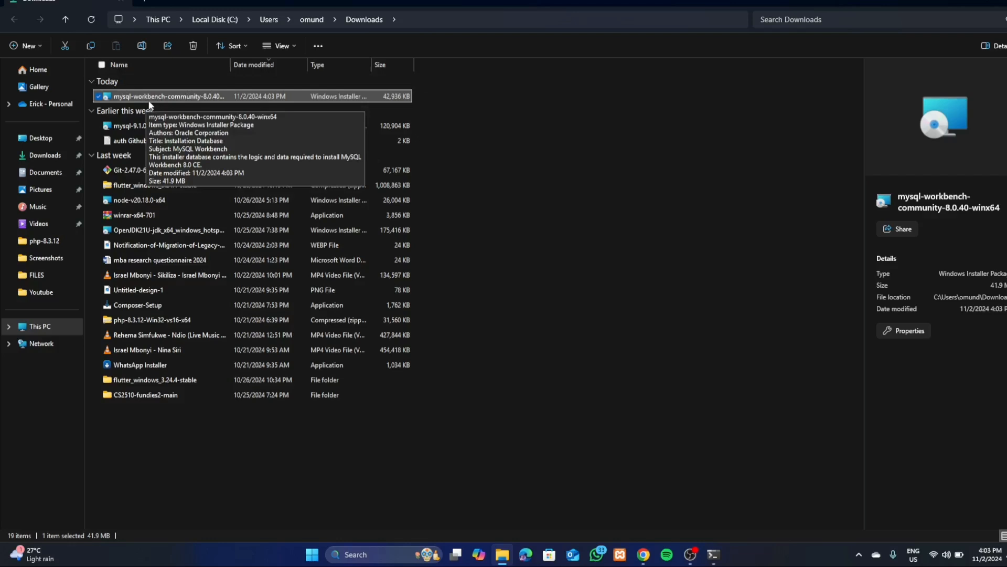
left_click(452, 116)
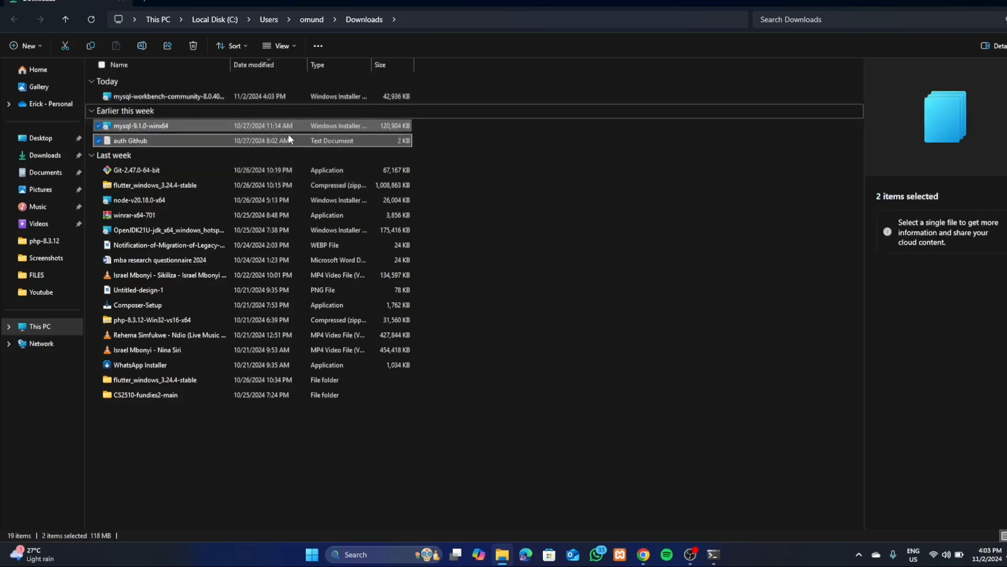
left_click(552, 194)
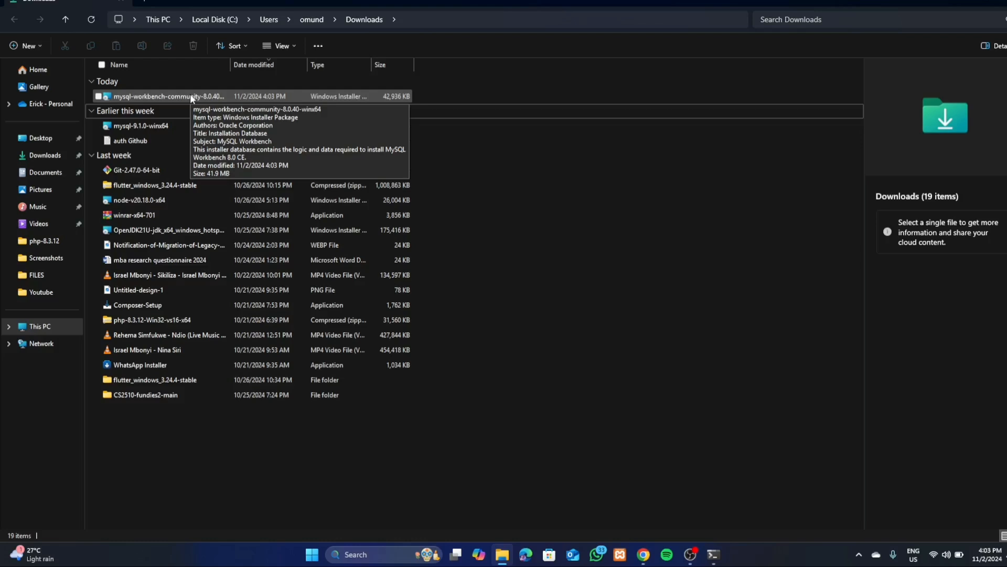
double_click(219, 96)
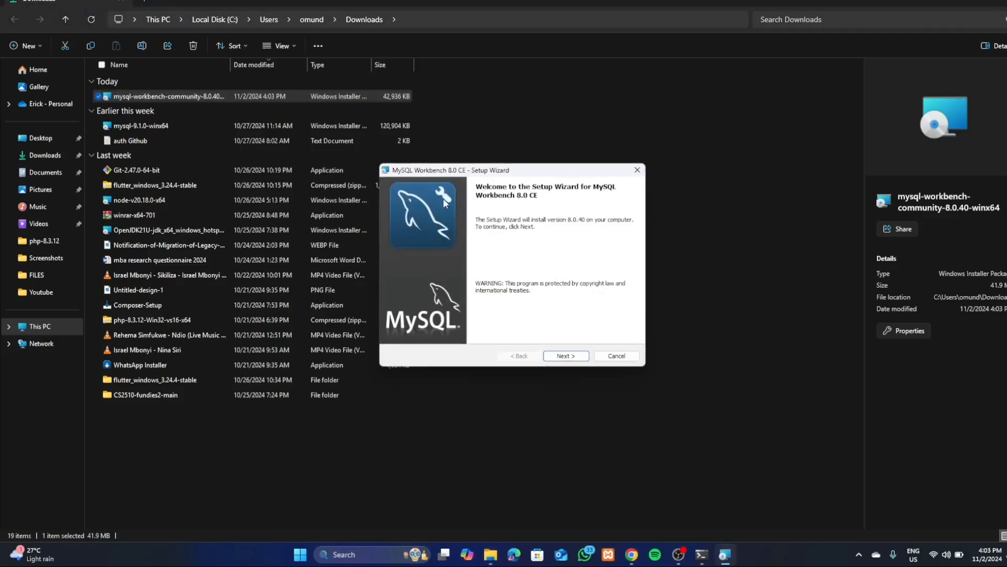
Step: Install MySQL Workbench 8.0 CE in the default destination folder with the Complete setup type
left_click(566, 358)
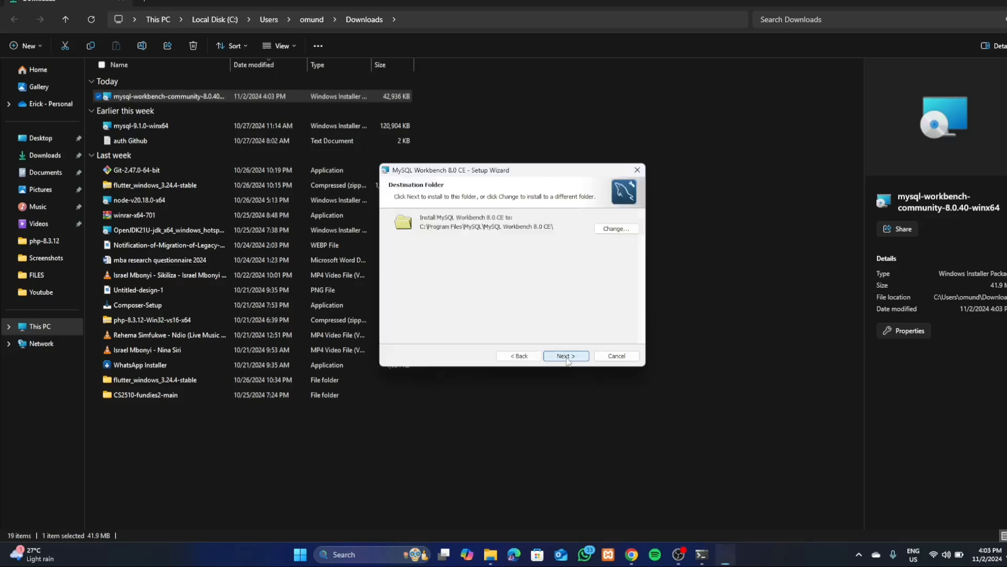
left_click(565, 358)
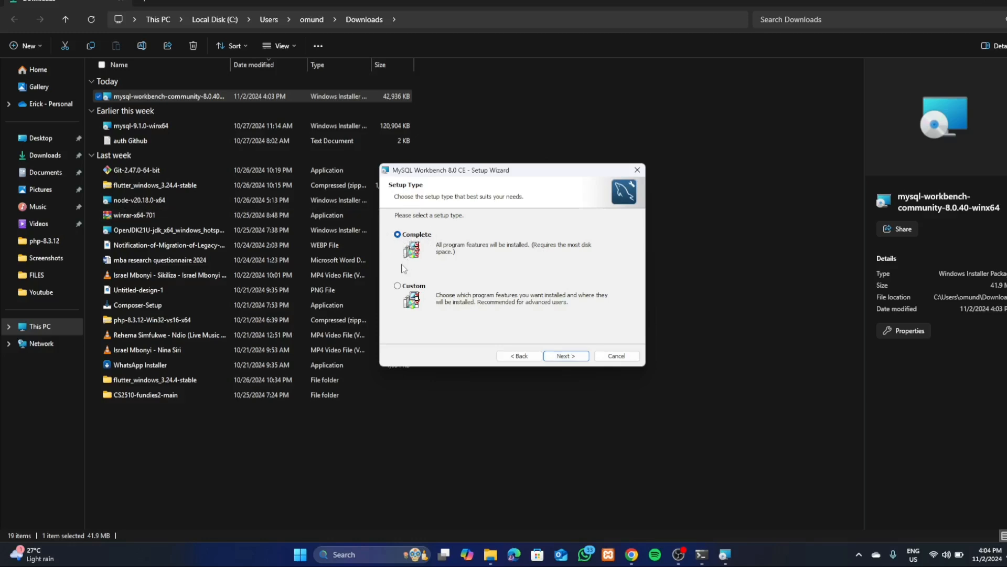
left_click(397, 287)
left_click(398, 234)
left_click(572, 360)
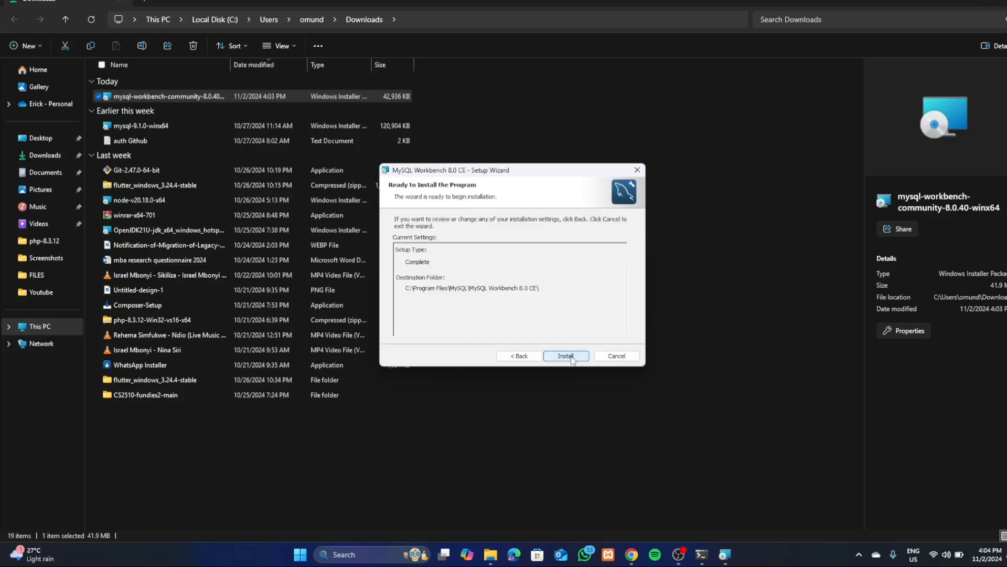
left_click(567, 356)
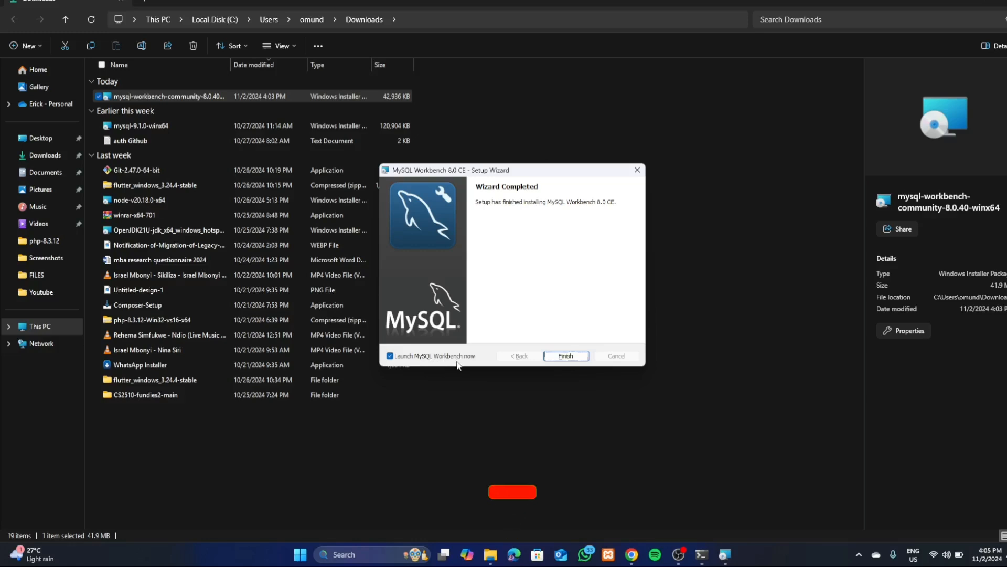
Step: Finish the setup wizard with MySQL Workbench set to launch immediately, and maximize the Workbench window
left_click(400, 357)
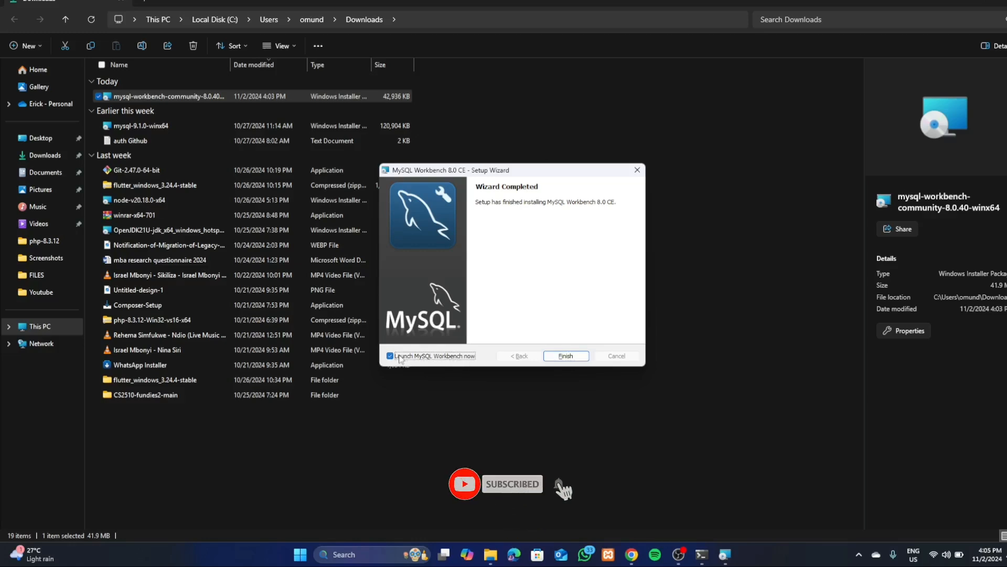
left_click(400, 357)
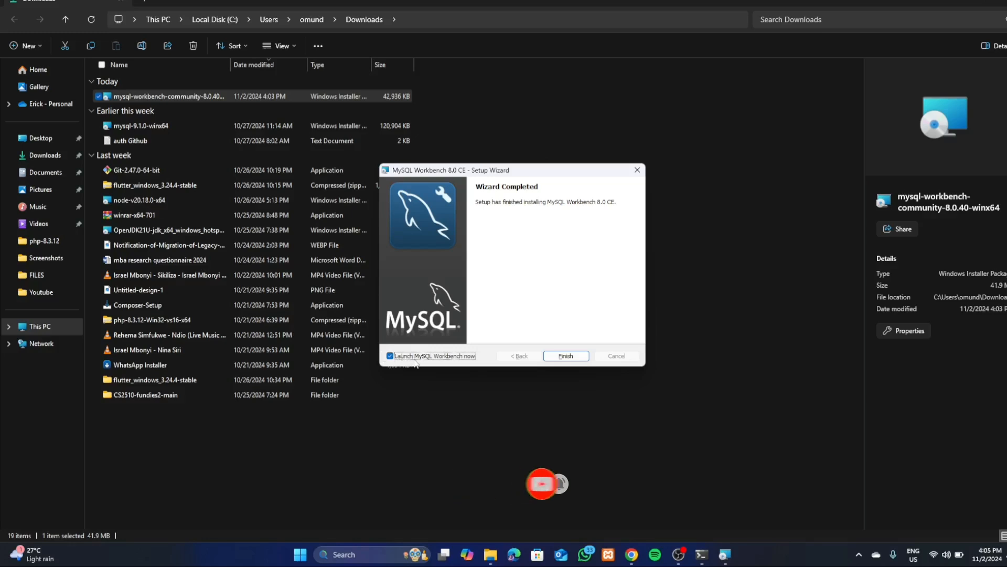
left_click(566, 355)
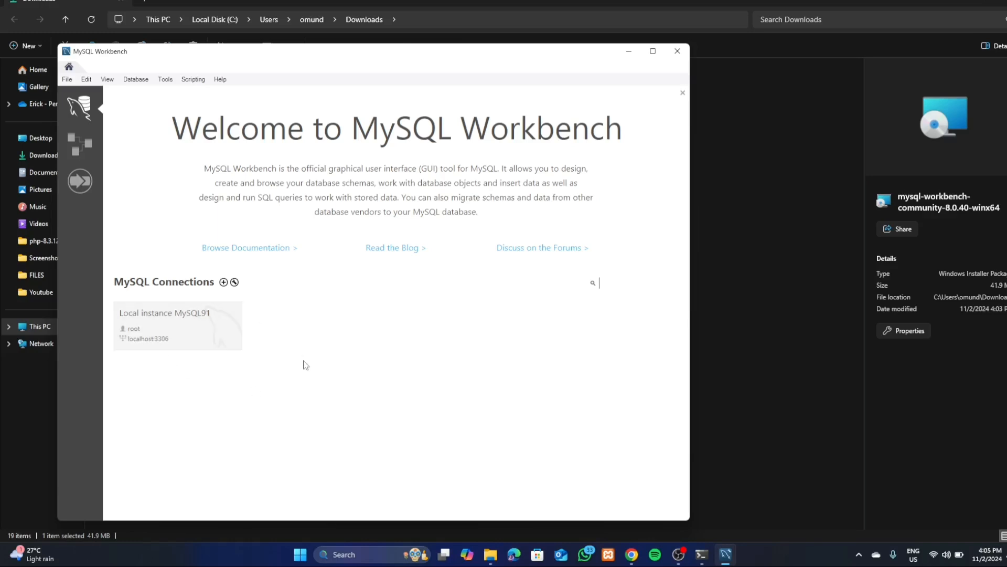
left_click(652, 52)
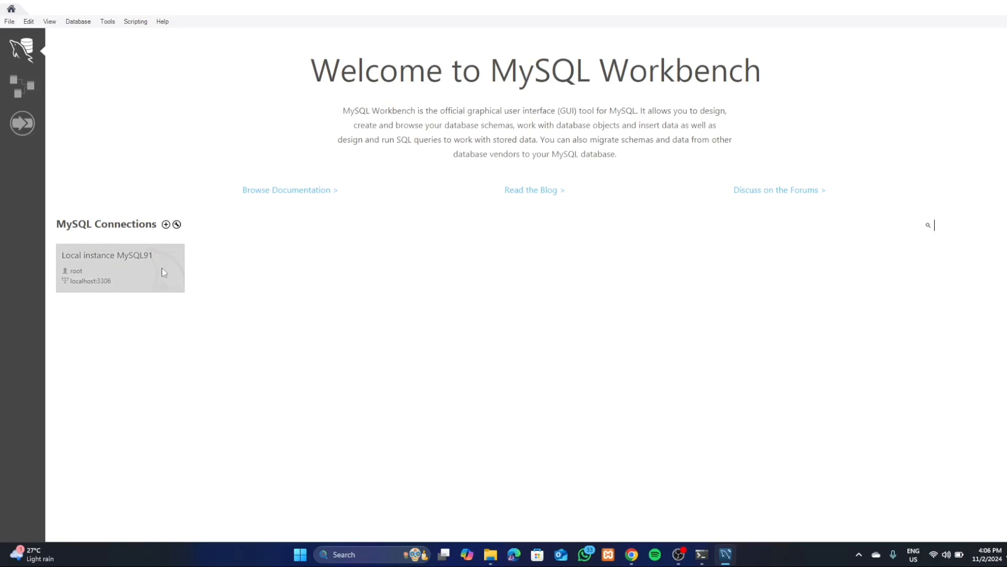
Step: Connect to Local instance MySQL91 with the root password, continuing past the version warning and setting it not to show again
left_click(122, 256)
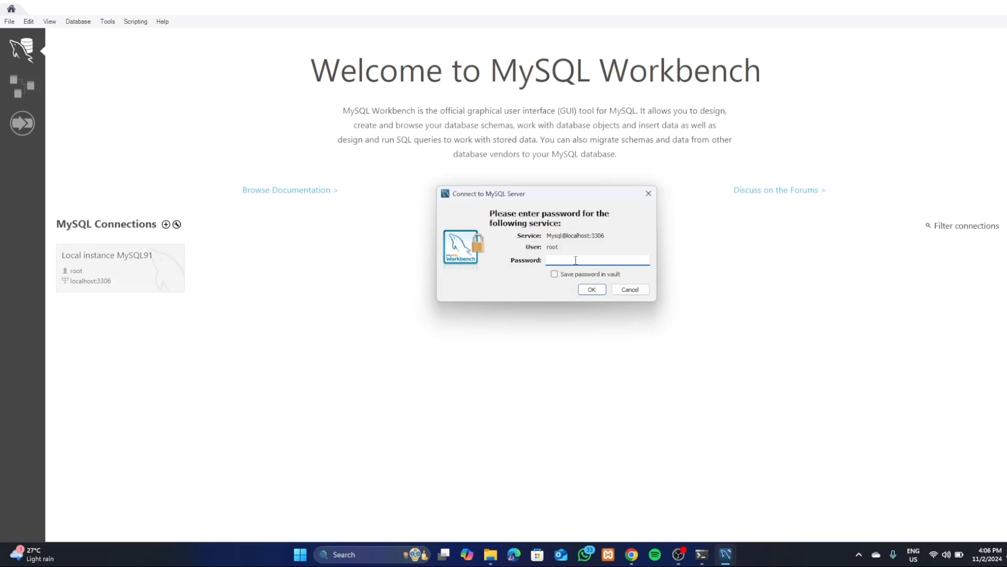
type("******")
key("Return")
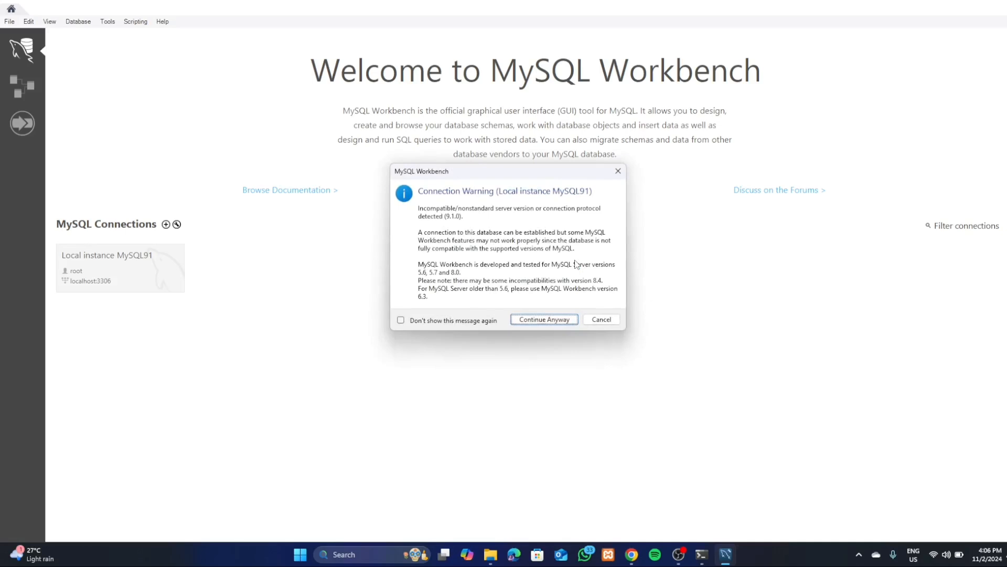
left_click(466, 324)
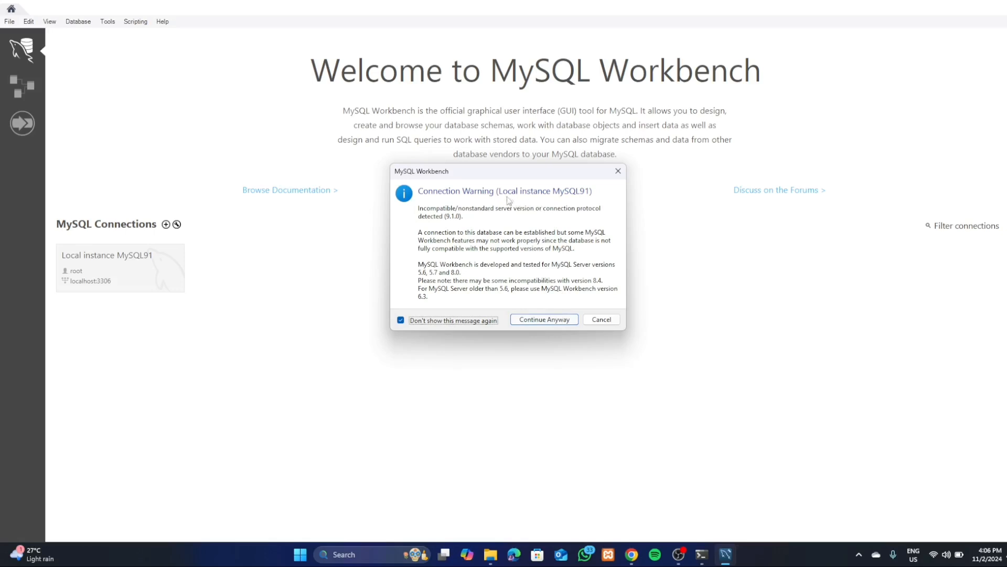
left_click(545, 319)
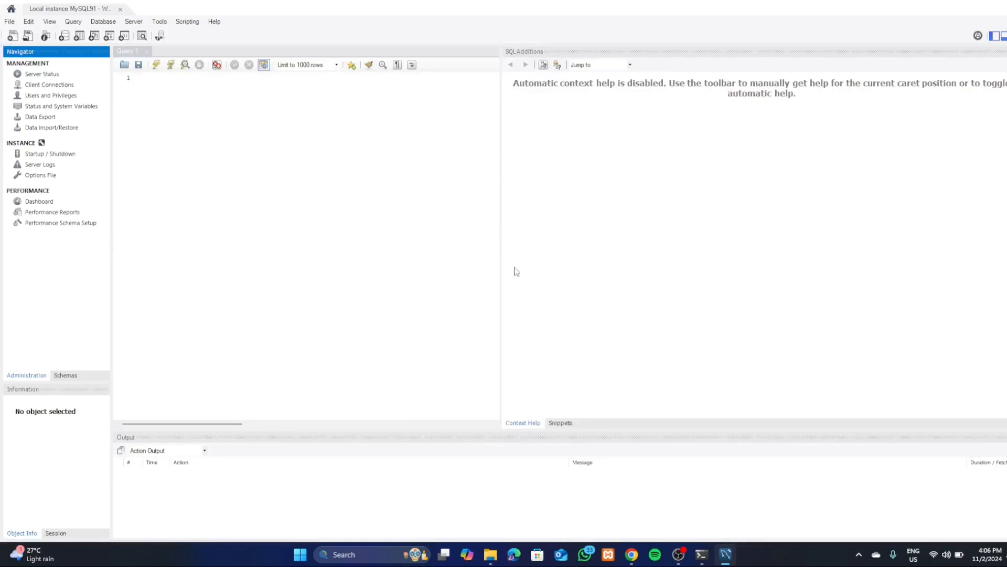
Step: Open the Server Status page of the Local instance MySQL91 connection and widen it to show the performance graphs
left_click(59, 12)
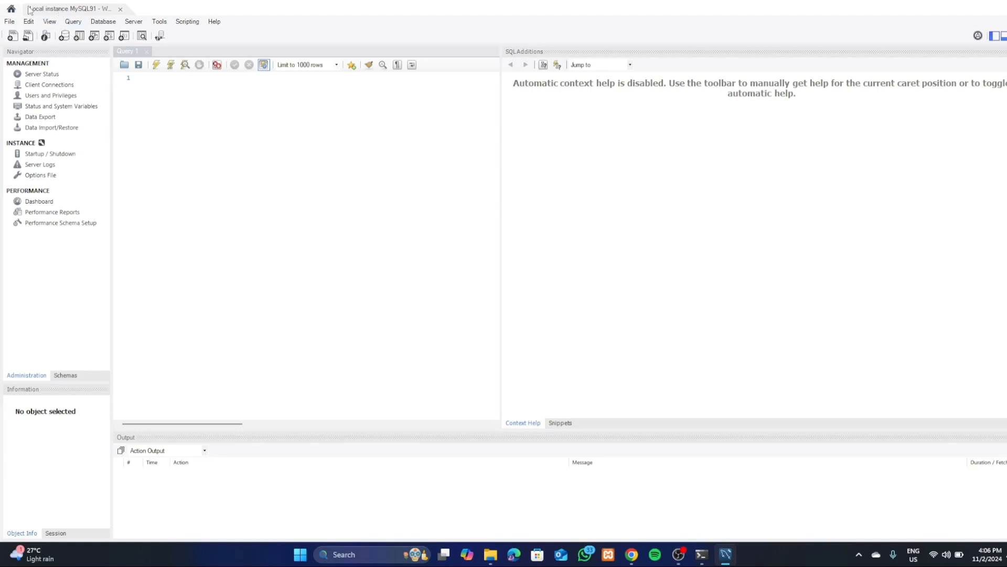
left_click(12, 10)
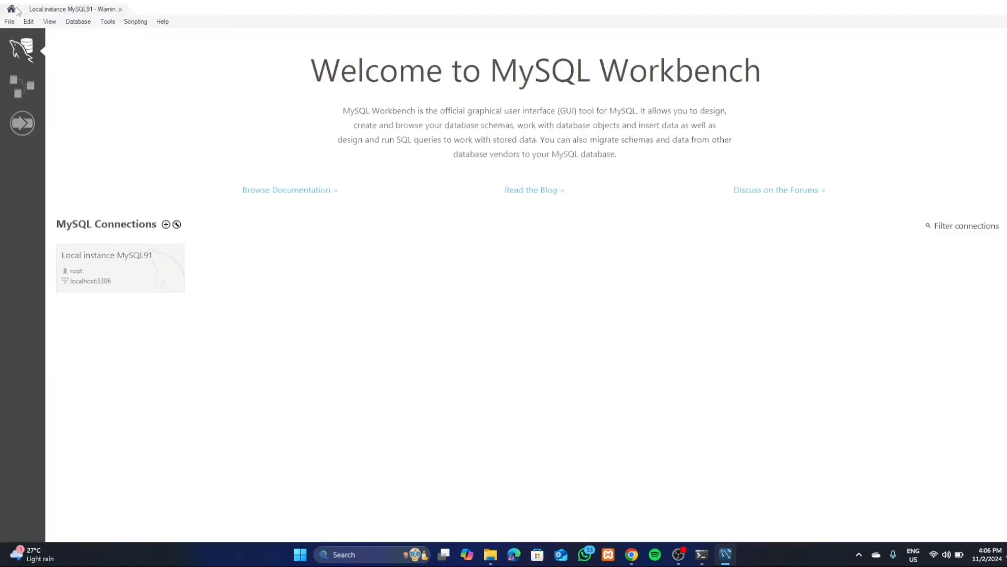
left_click(65, 9)
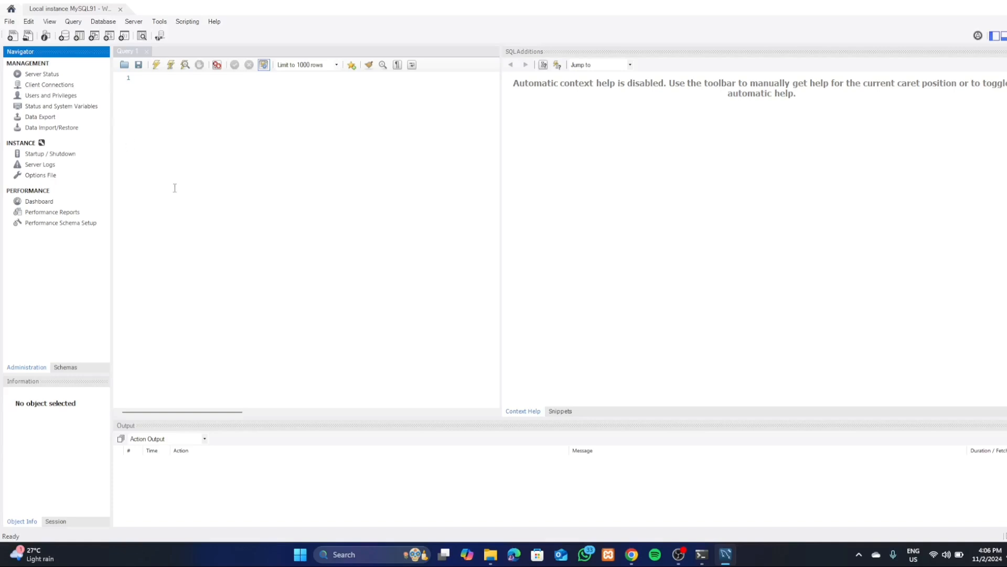
left_click(68, 75)
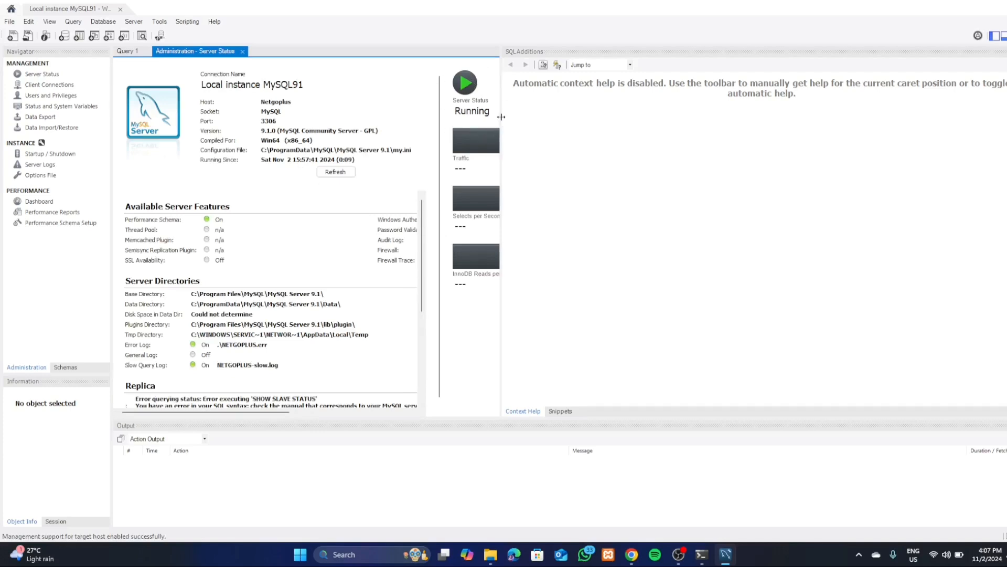
left_click_drag(503, 118, 658, 130)
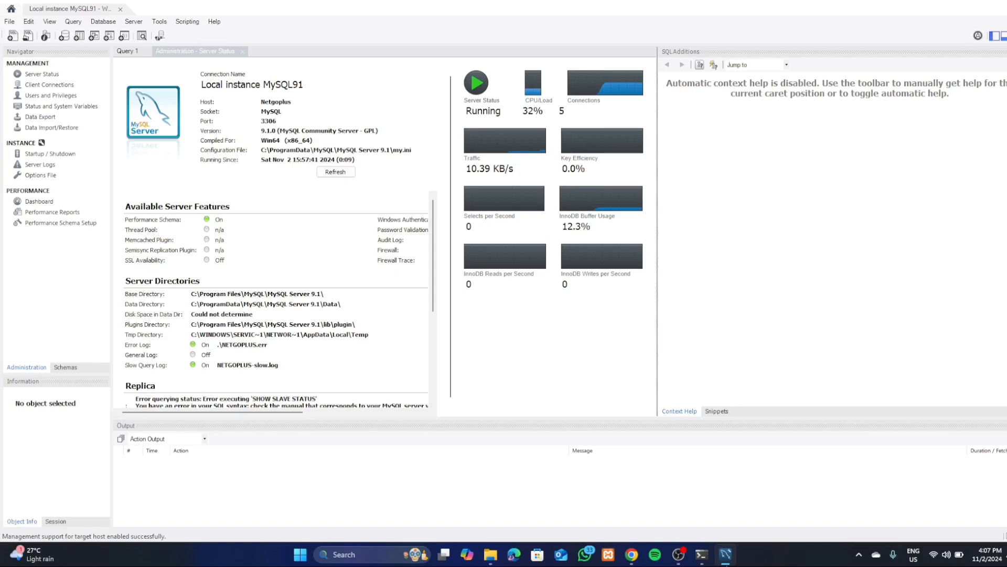
Step: Check the database list in the MySQL 9.1 Command Line Client, then return to Workbench and restore its window to the smaller size
left_click(702, 558)
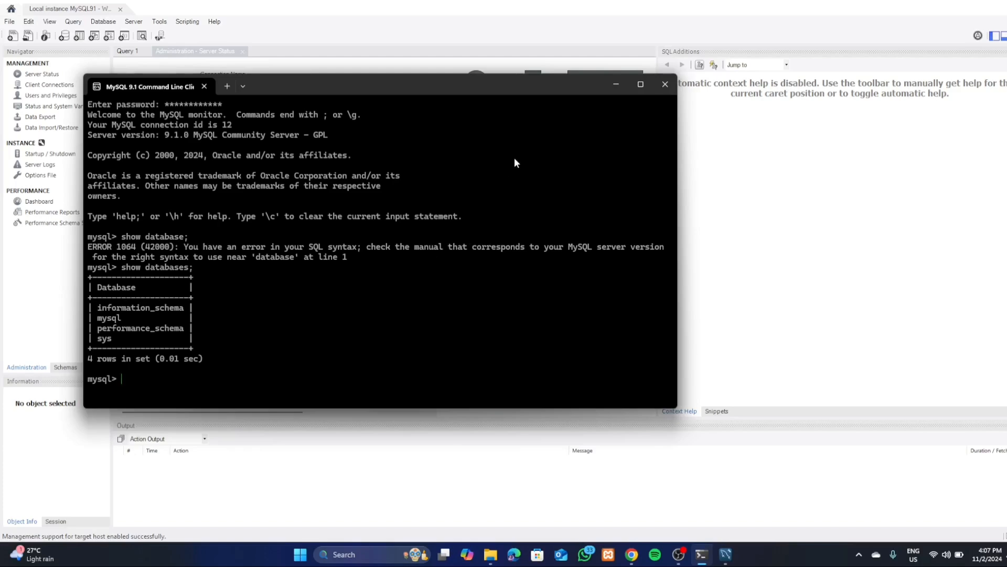
left_click(611, 89)
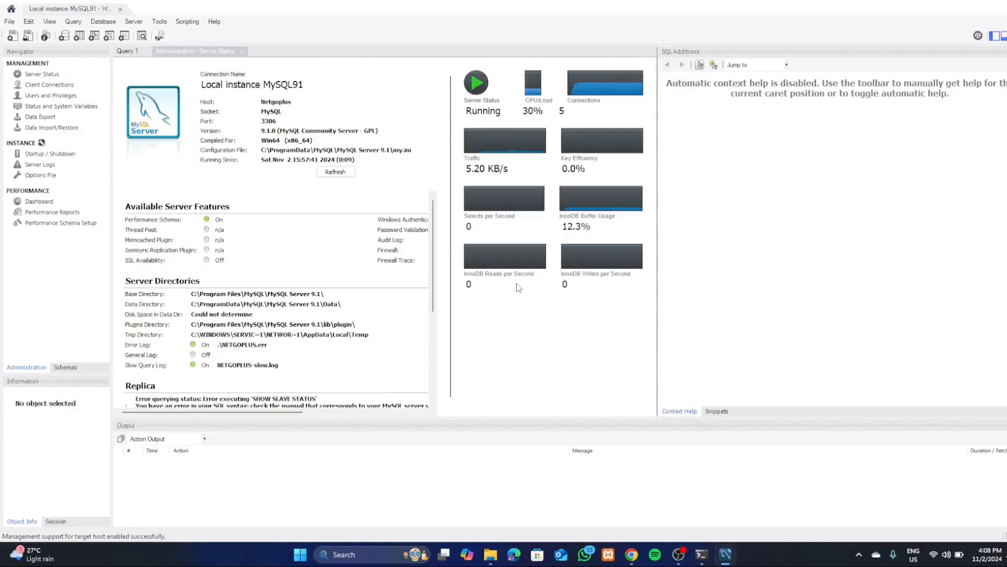
left_click(989, 1)
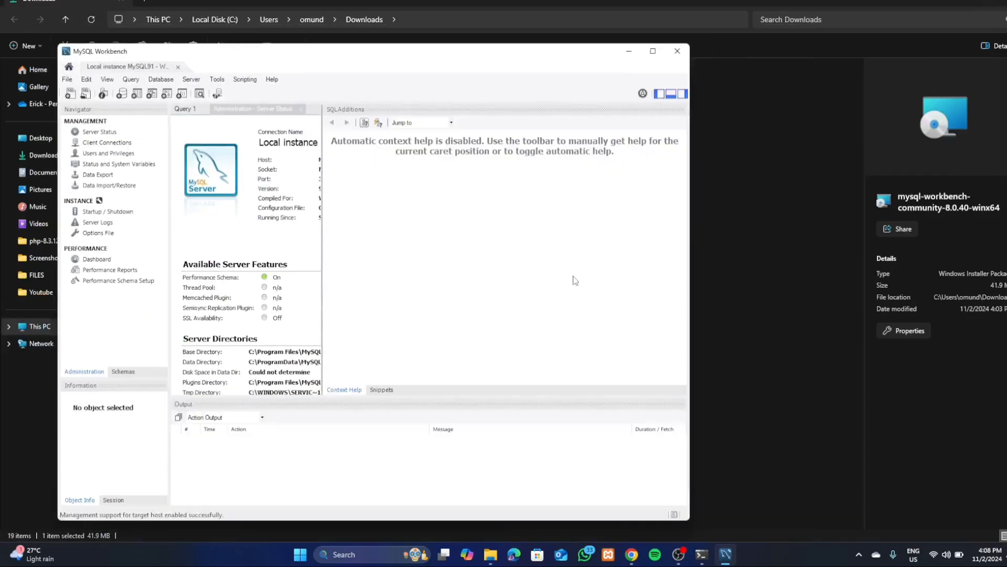